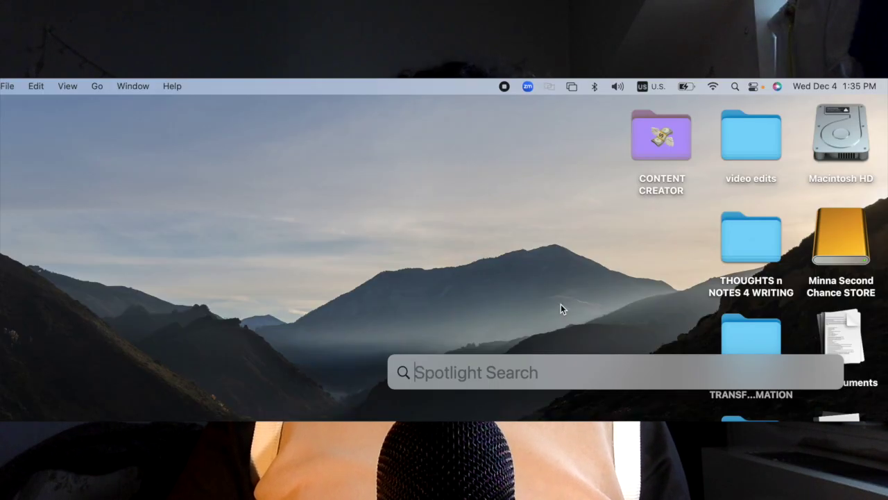
Search Spotlight for 'Imovie' and launch iMovie showing the iMovie Library's 12-2-24 event.
text(Imov)
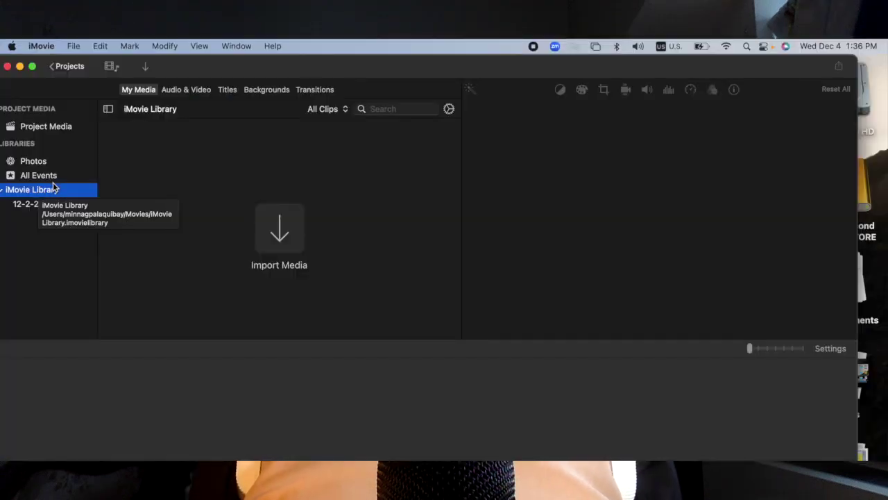
Reveal the iMovie Library in Finder, showing the 189 KB file in Movies.
right_click(82, 193)
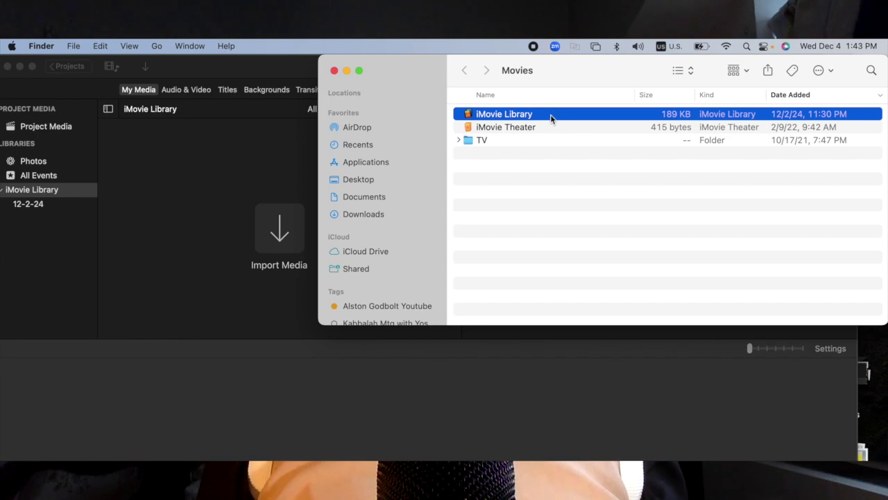
Copy iMovie Library and iMovie Theater, and create a 'demo' folder on the external drive.
shift+click(532, 128)
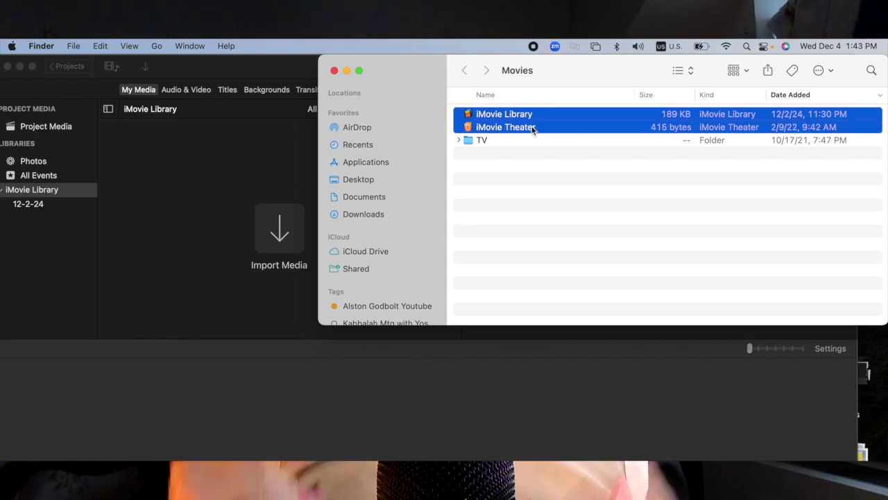
right_click(532, 128)
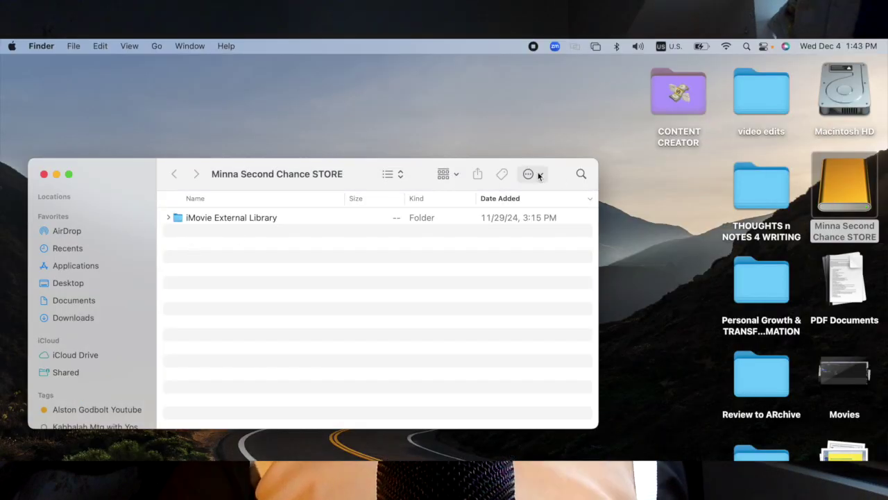
click(539, 174)
click(558, 195)
text(demo)
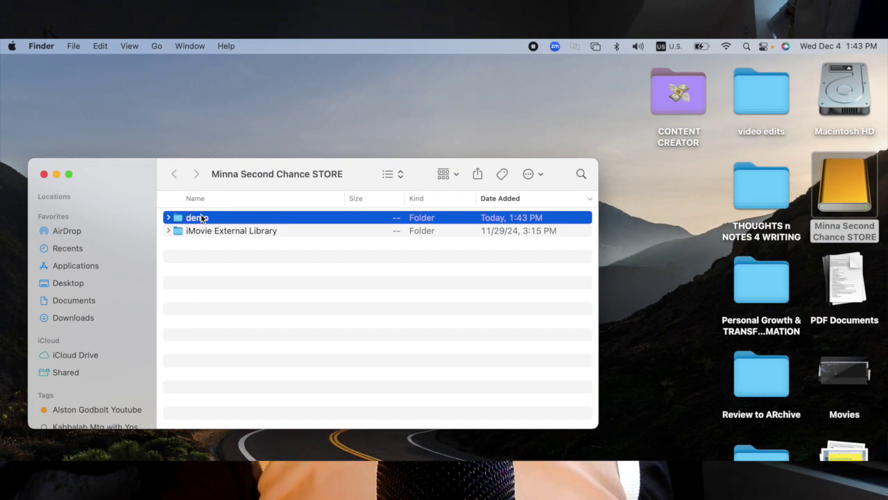
Paste both copied items into the demo folder.
double_click(200, 218)
right_click(200, 214)
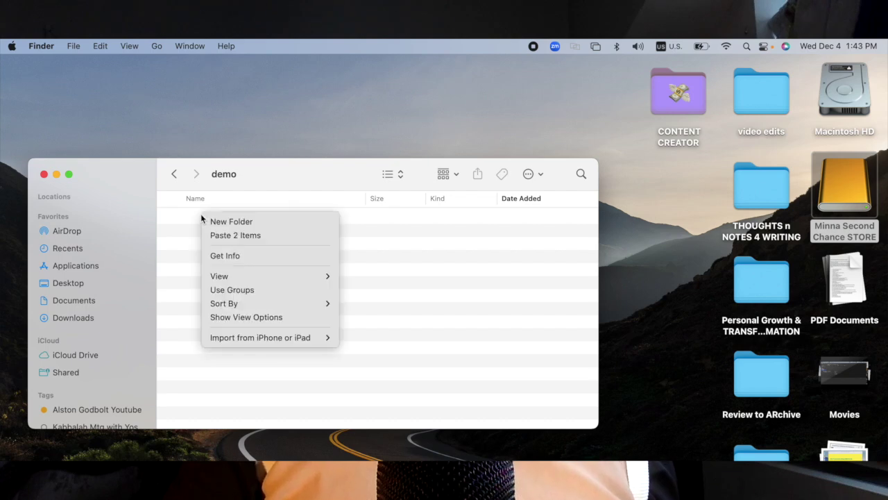
click(235, 234)
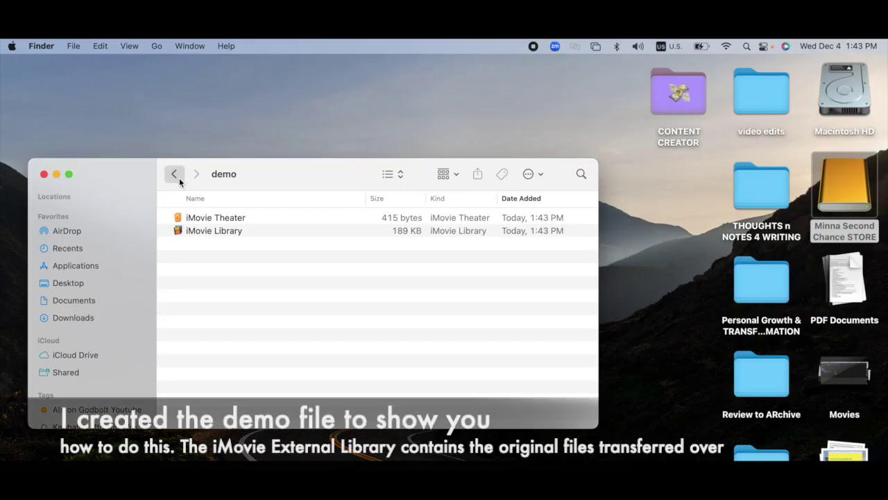
Open the iMovie Library inside the drive's iMovie External Library folder in iMovie.
click(179, 179)
double_click(182, 230)
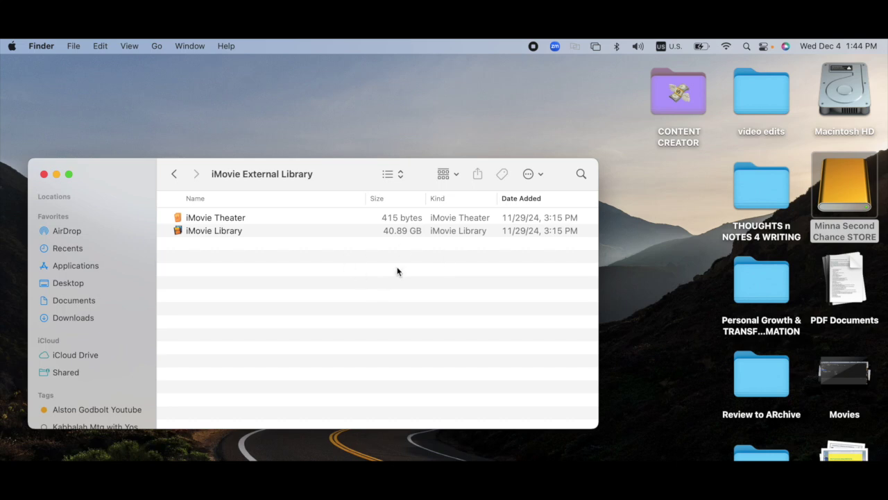
click(175, 174)
click(181, 219)
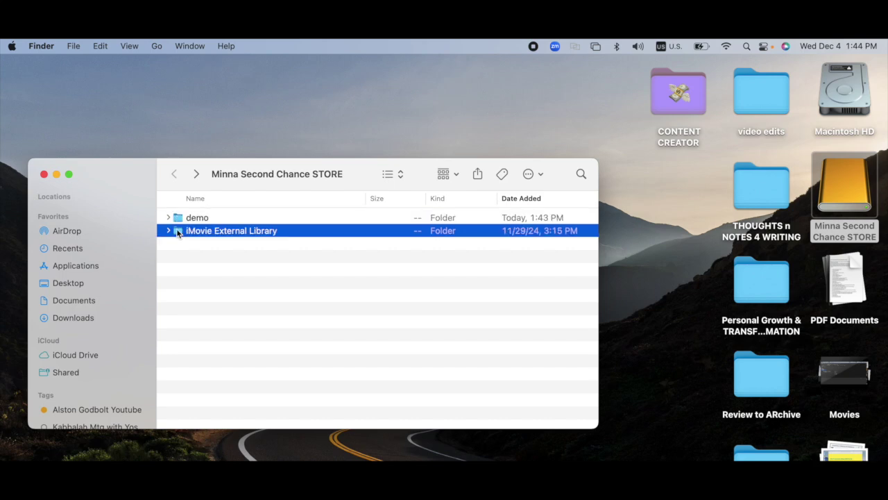
double_click(177, 231)
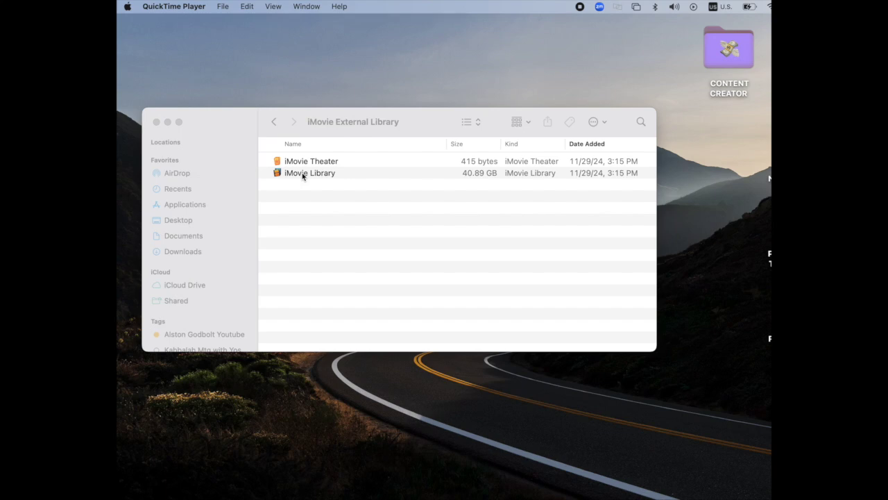
double_click(303, 174)
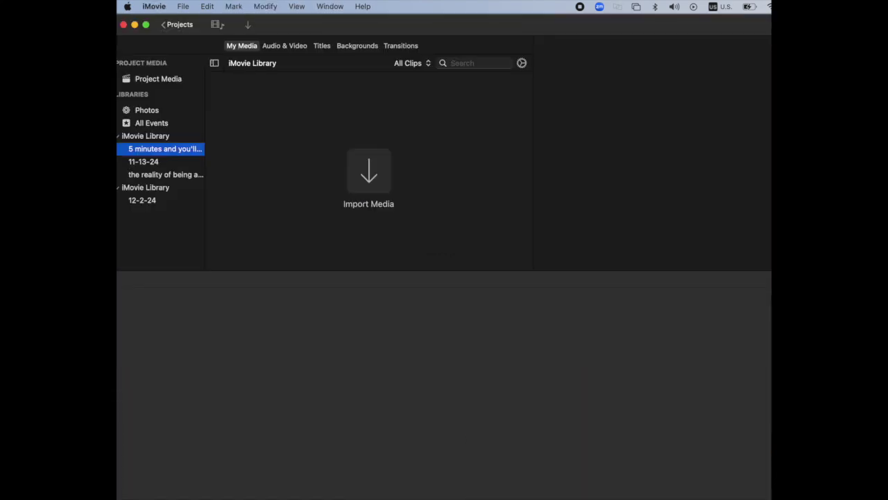
Browse the external library's 11-13-24 event, its clips, and the All Events grid.
click(139, 139)
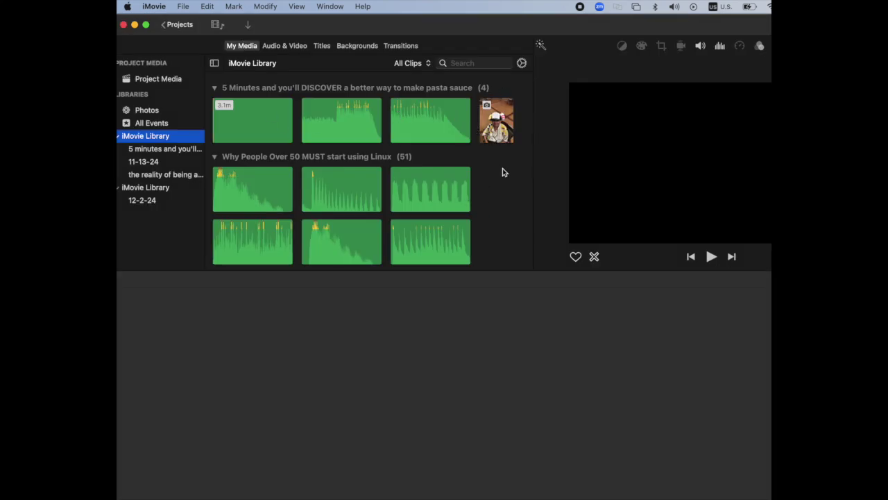
click(145, 191)
click(158, 162)
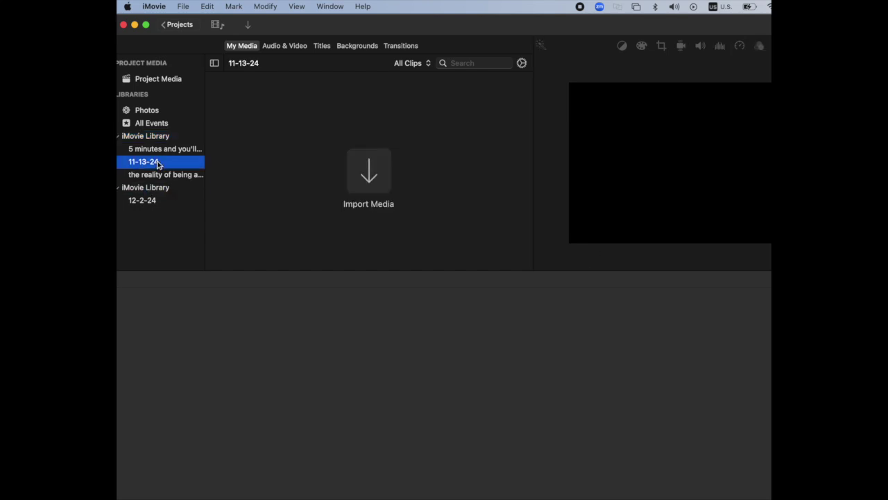
click(160, 150)
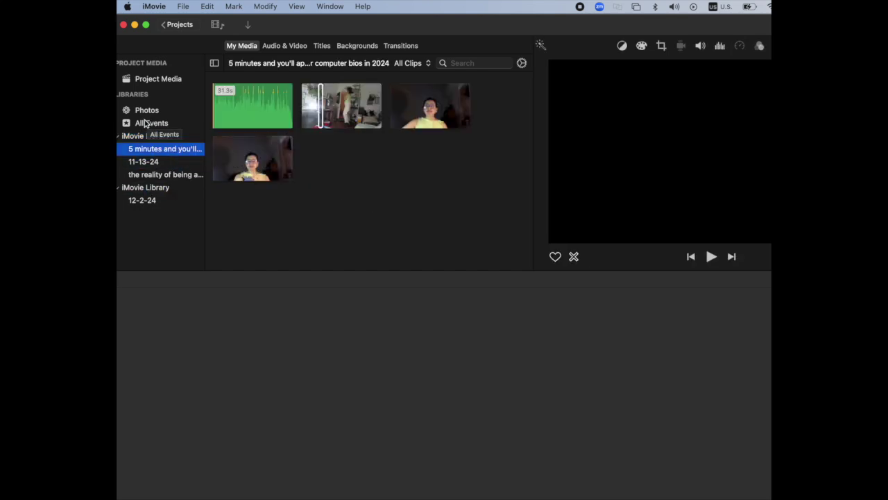
click(145, 122)
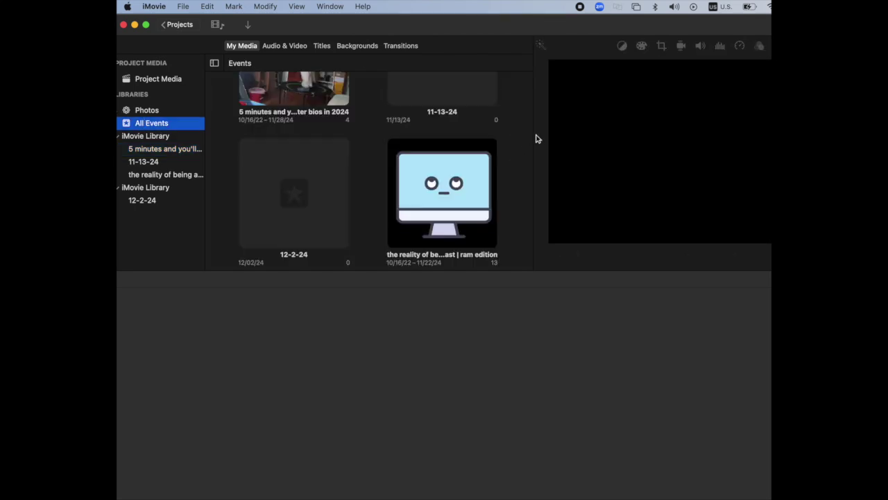
View the Projects overview, then quit iMovie.
click(180, 25)
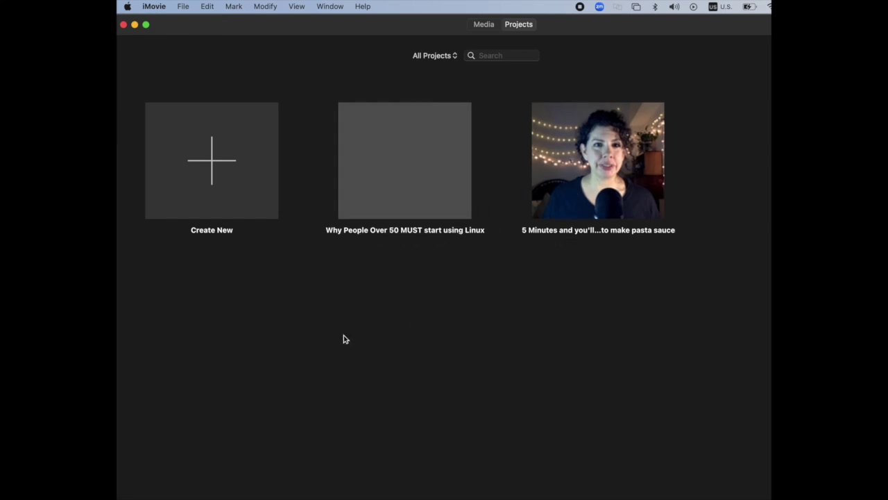
click(154, 6)
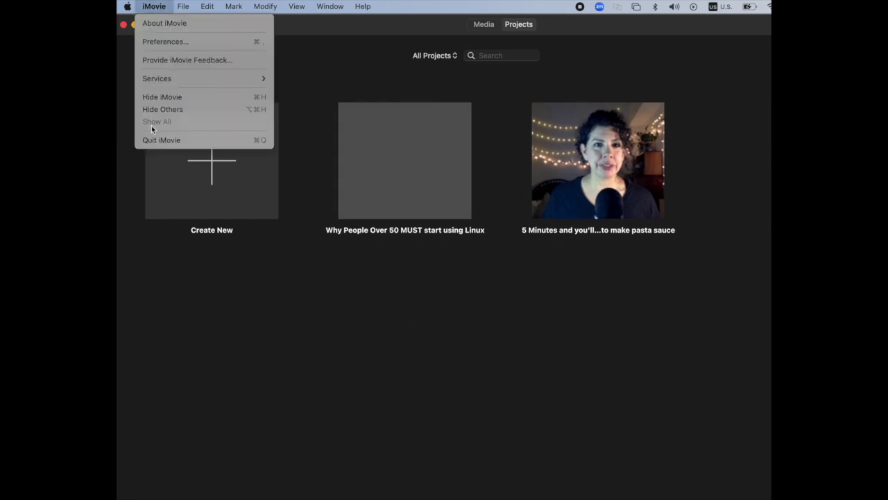
click(161, 140)
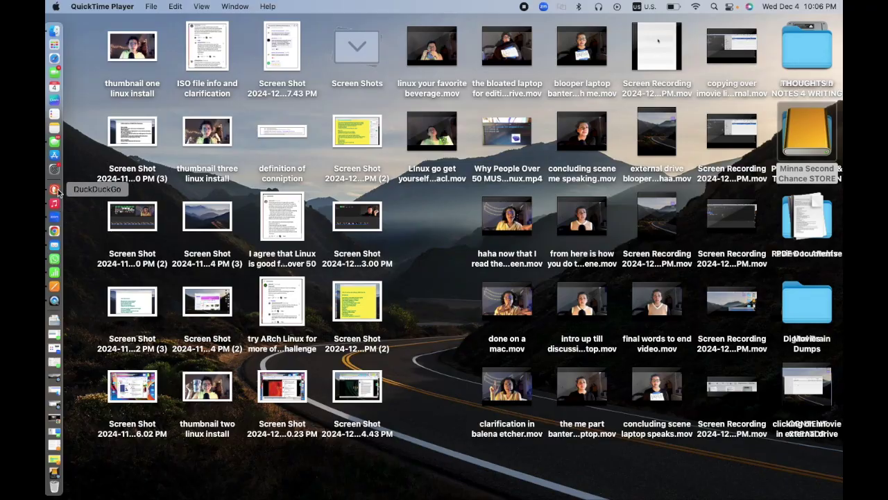
click(53, 45)
key(Escape)
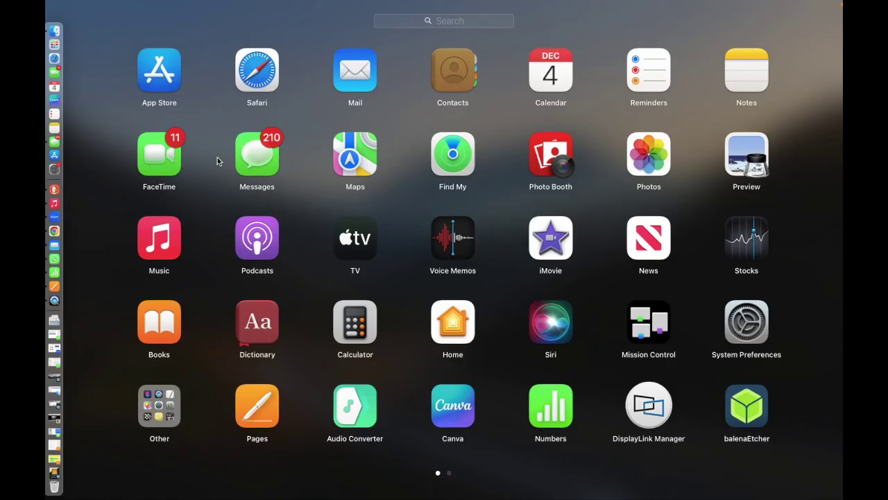
key(Escape)
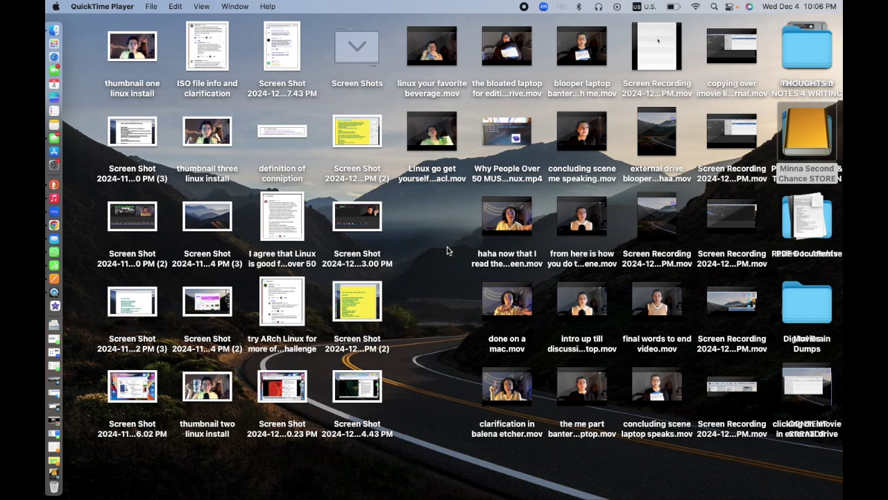
click(55, 305)
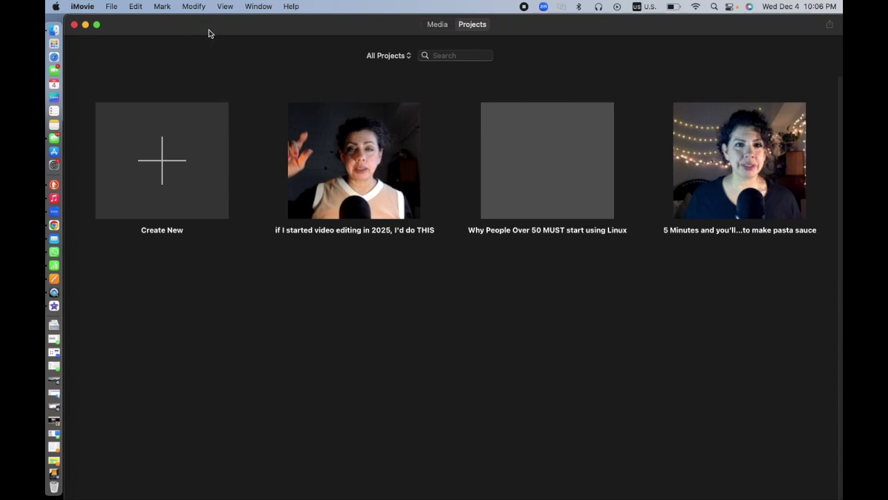
click(83, 7)
click(102, 137)
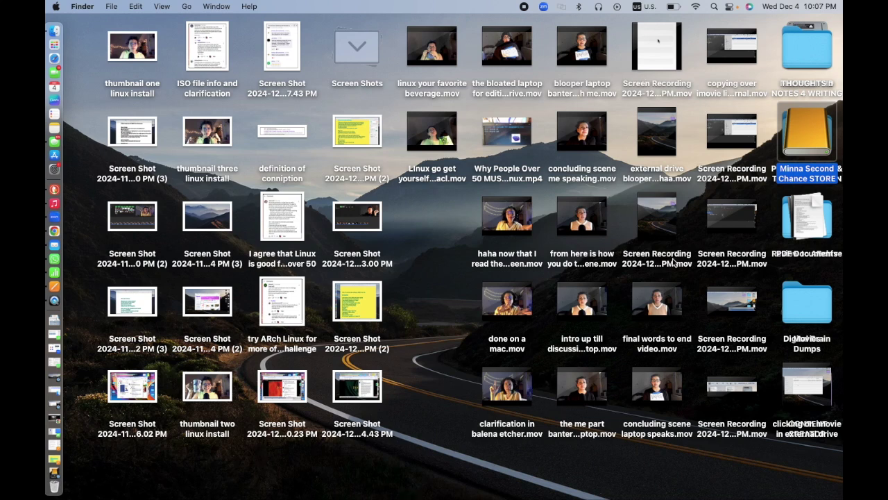
Collapse the Screen Shots and Movies stacks and try rearranging the desktop icons.
drag(807, 133, 455, 213)
click(369, 48)
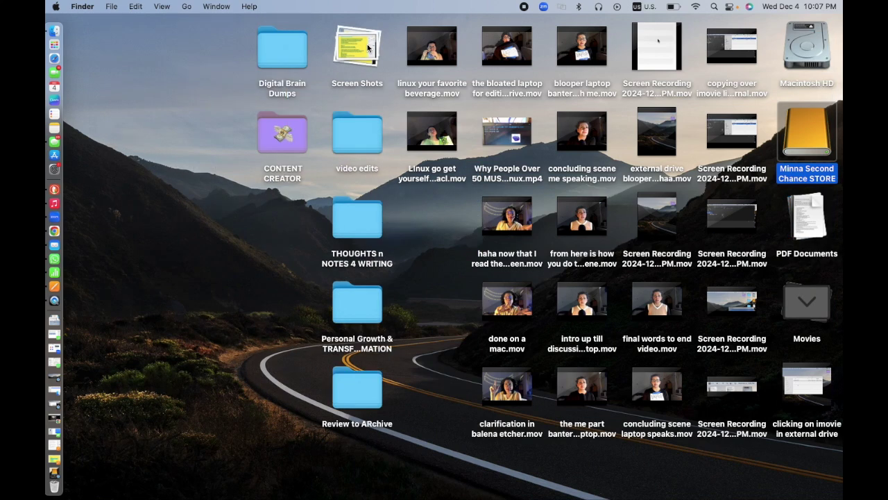
click(812, 299)
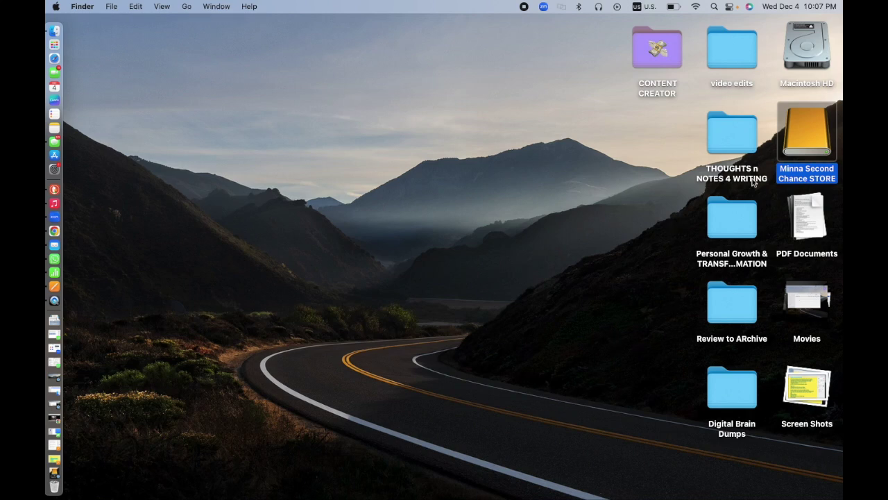
drag(811, 129, 223, 192)
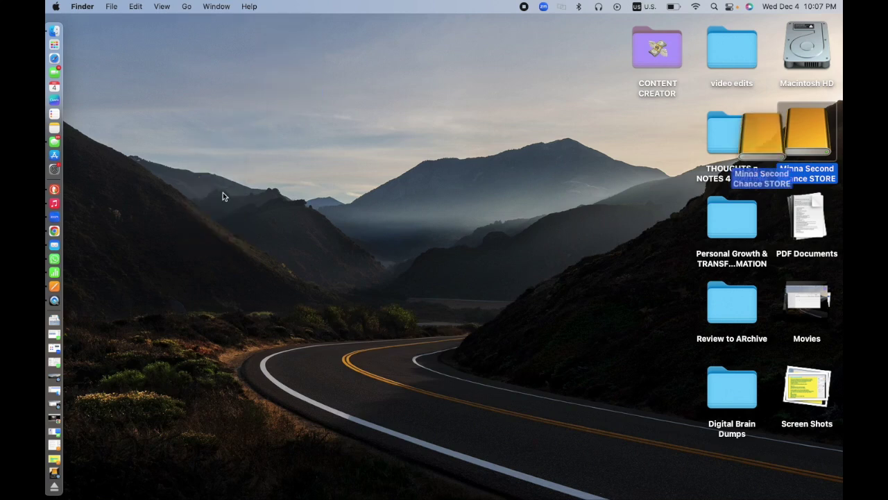
drag(807, 47, 282, 223)
drag(726, 48, 584, 191)
drag(811, 142, 455, 266)
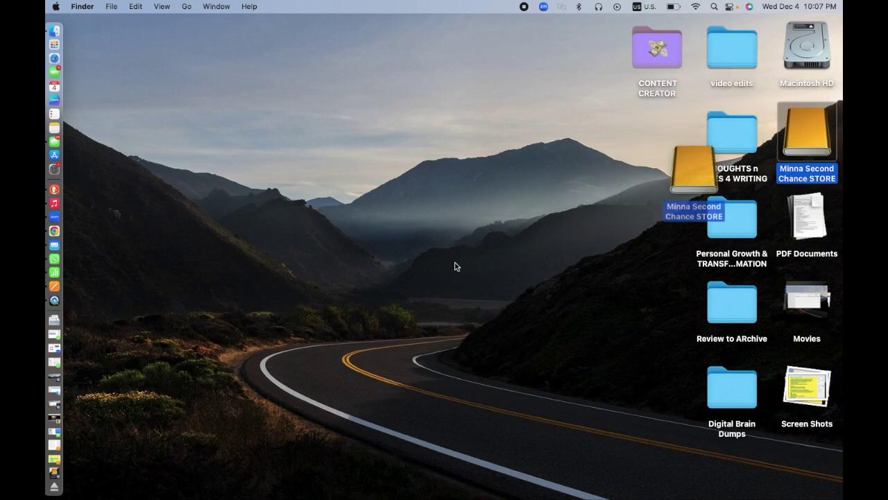
Eject the external drive from the desktop.
right_click(814, 130)
click(729, 157)
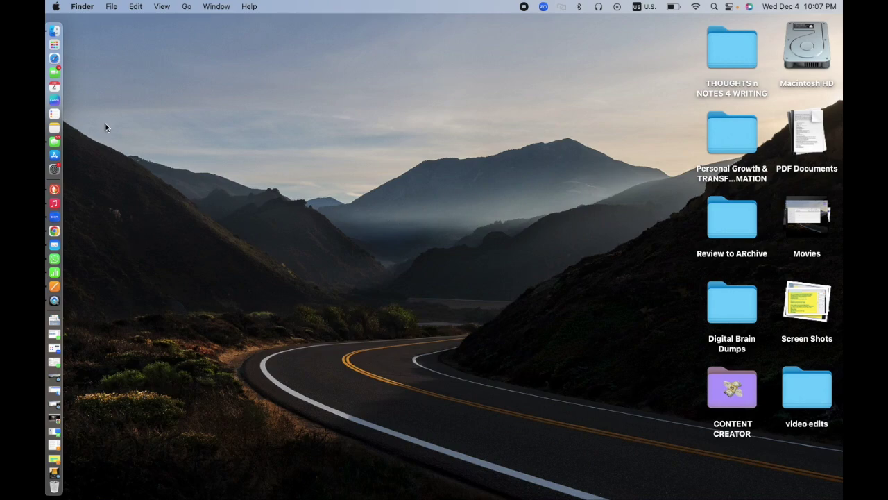
click(54, 43)
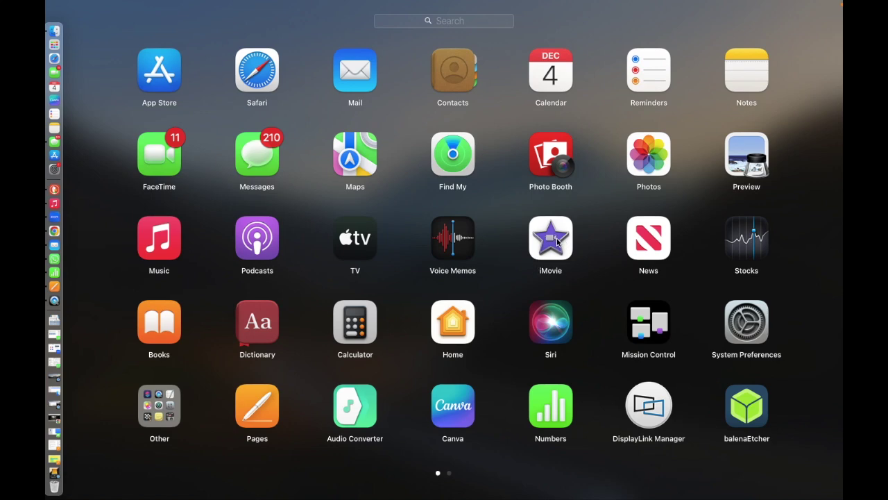
Launch iMovie from Launchpad and view the empty 12-2-24 event in the Media library.
click(566, 232)
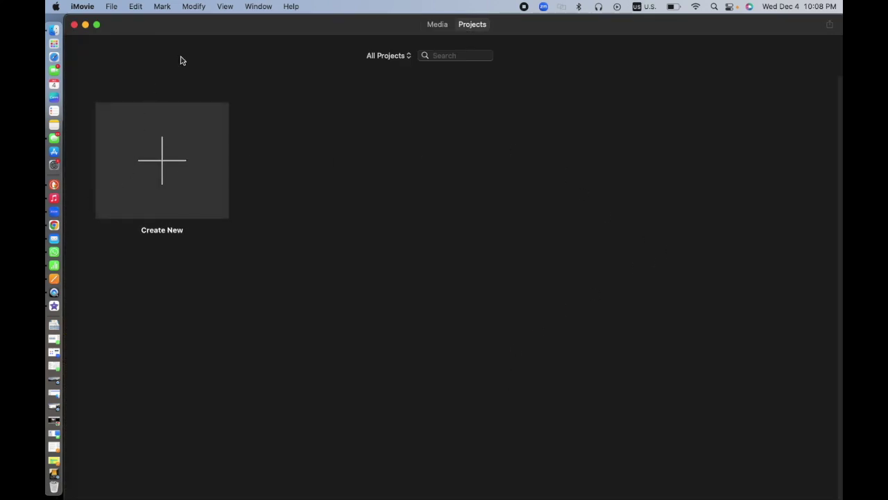
double_click(141, 26)
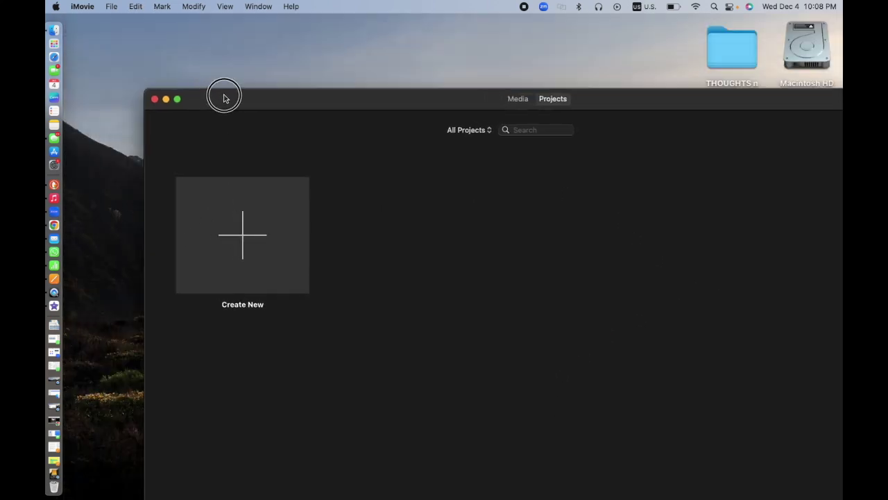
double_click(224, 95)
click(432, 32)
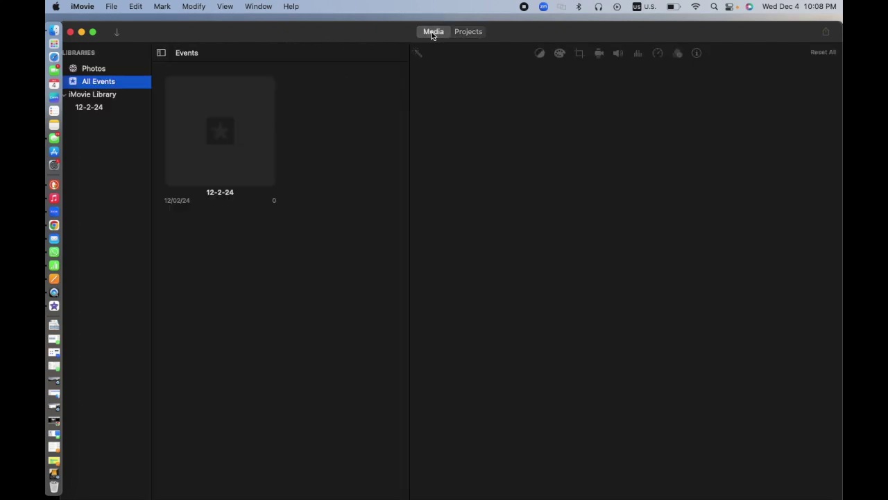
click(92, 94)
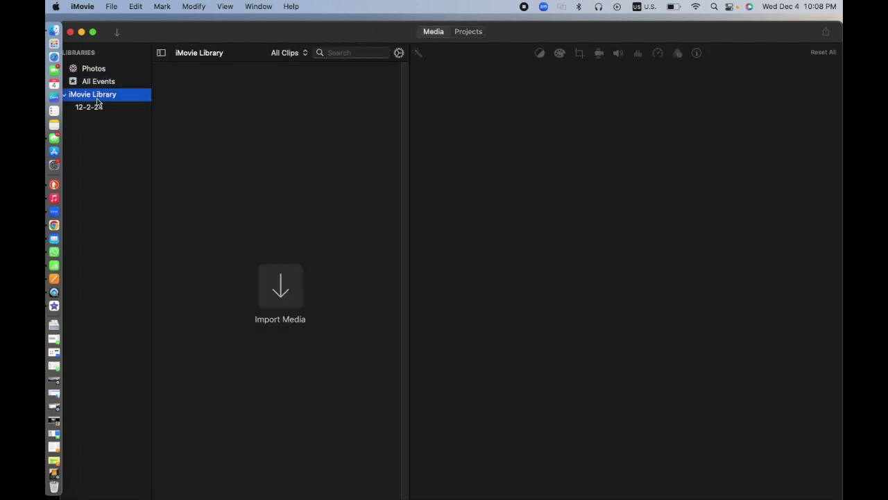
click(89, 107)
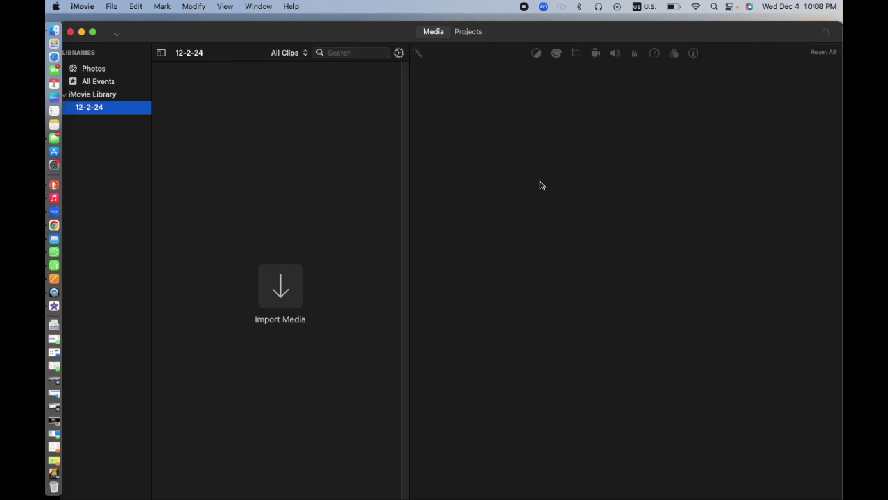
Nudge the iMovie window right, then quit iMovie.
drag(268, 43, 342, 35)
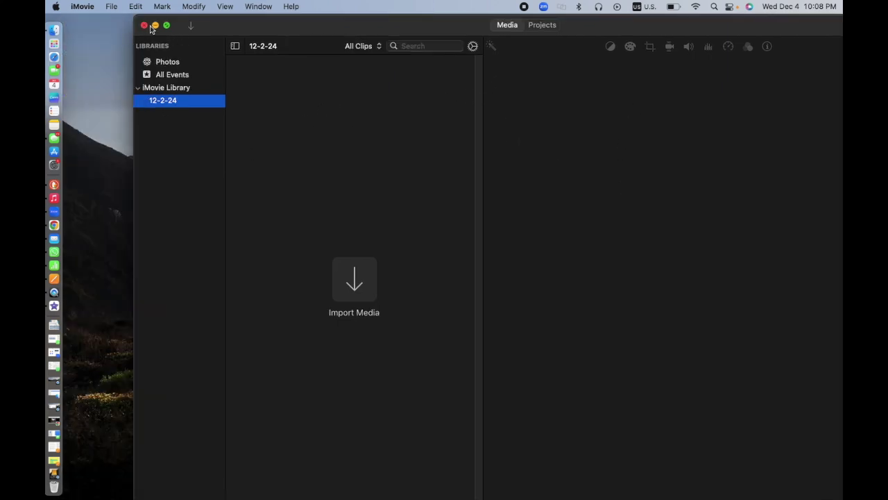
click(82, 6)
click(87, 138)
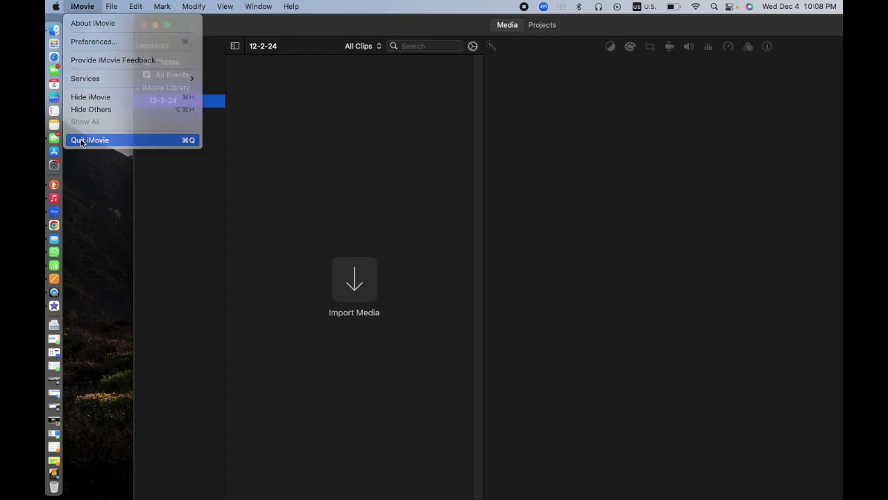